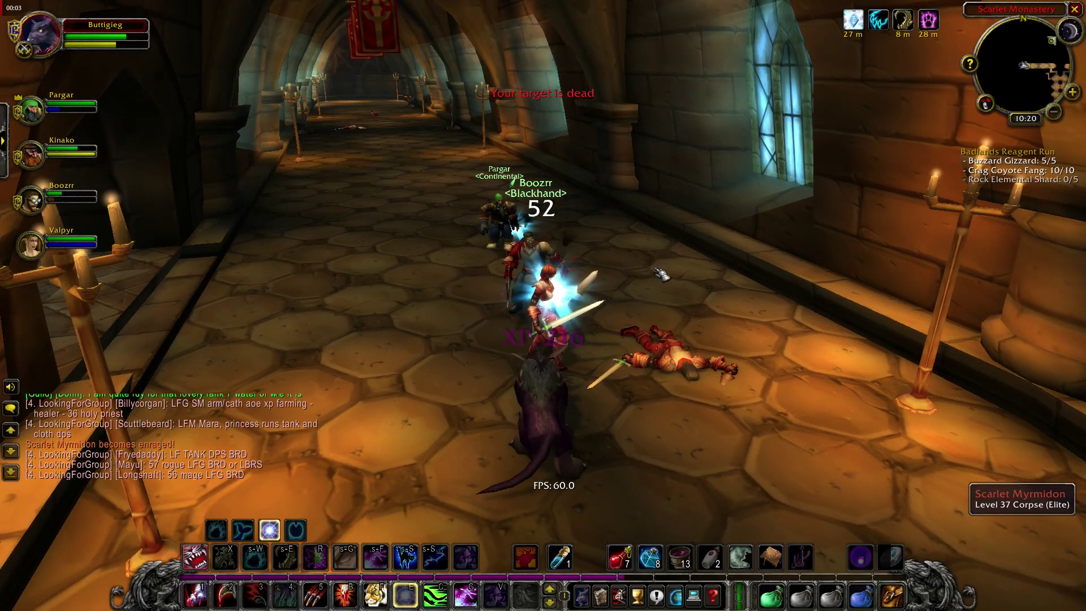
Step: Alt+Tab away from World of Warcraft to the Windows desktop
key(Tab)
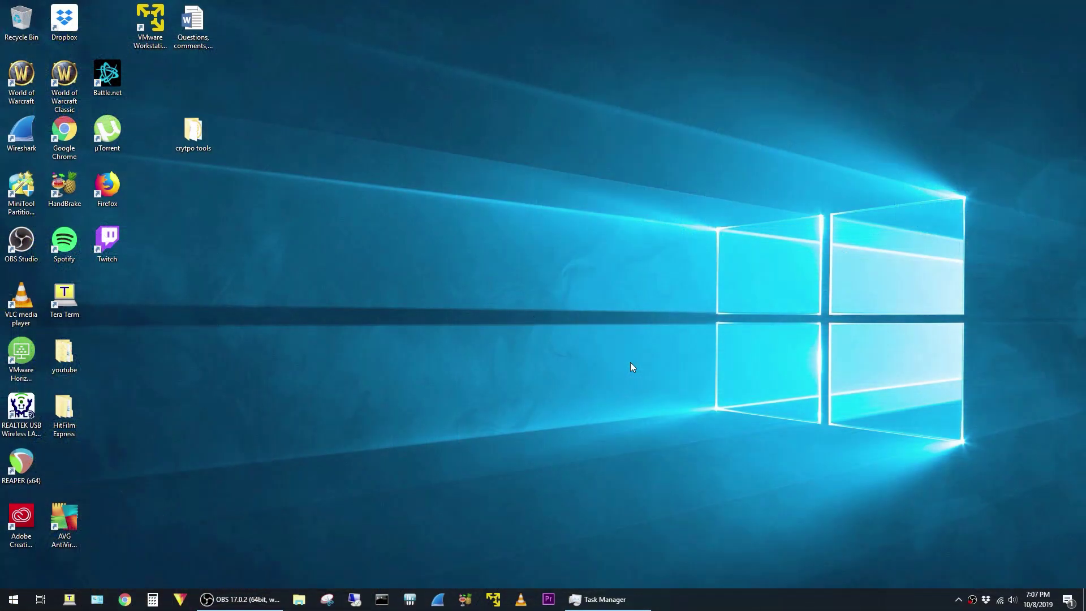
Step: Review ReLive settings via the tray's Radeon Settings, close it, and bring up Radeon Overlay with Alt+Z
click(958, 601)
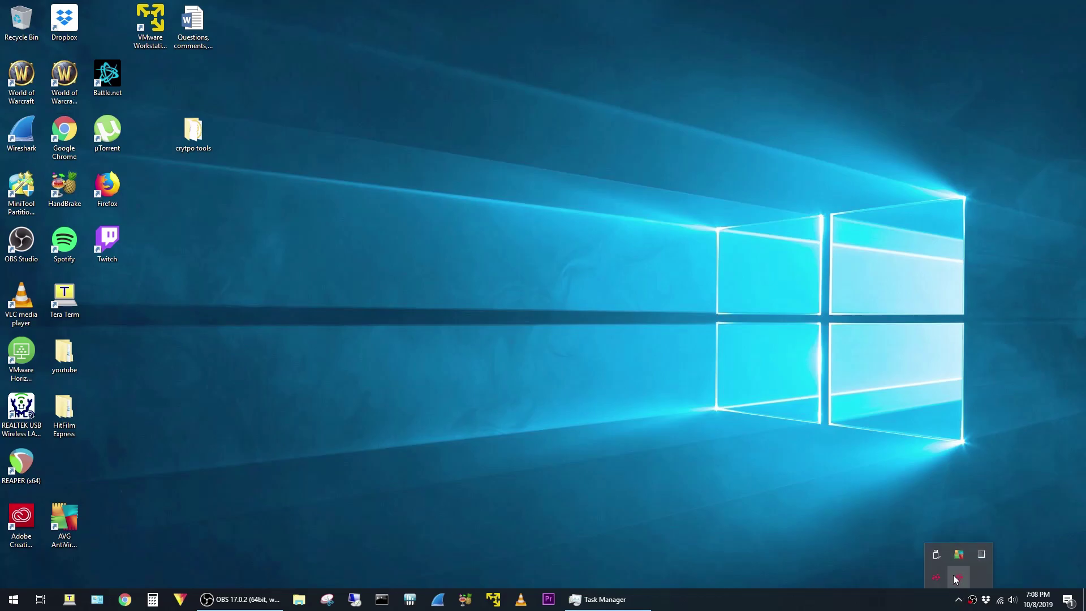
click(957, 579)
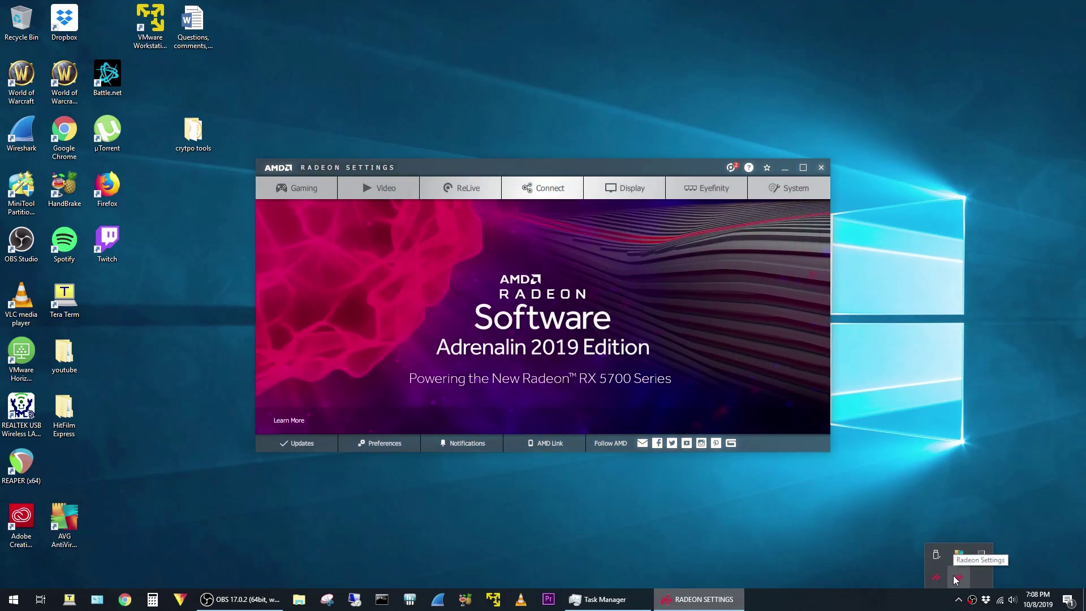
click(486, 188)
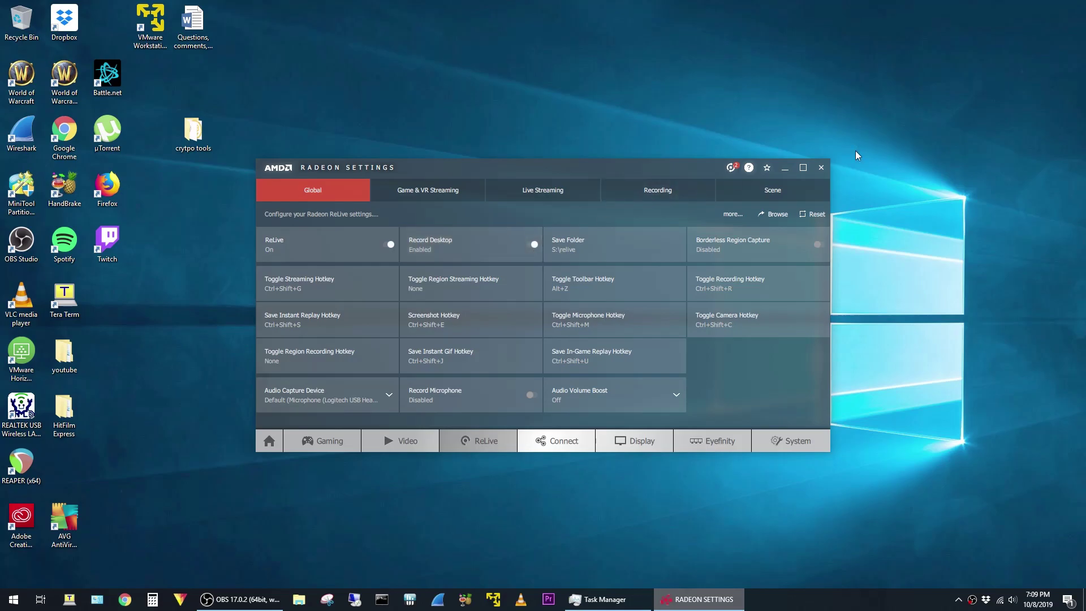
click(822, 169)
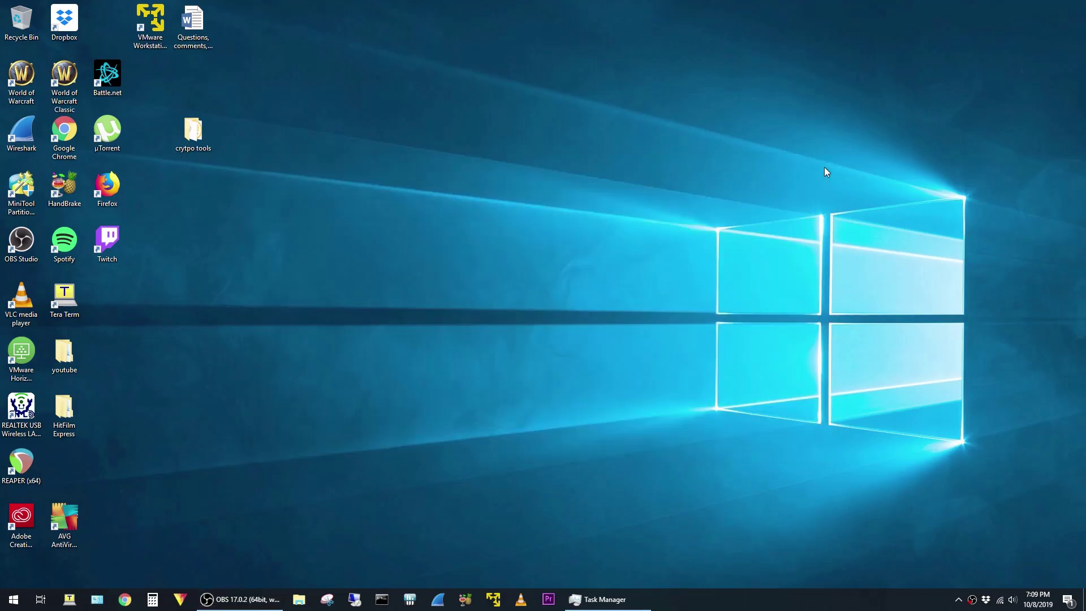
key(alt+z)
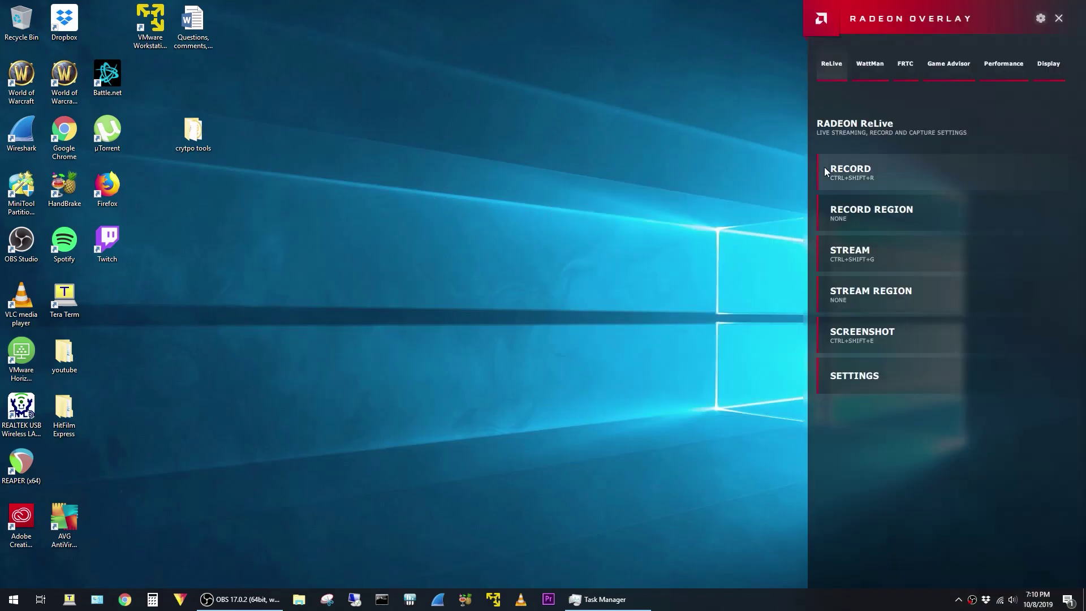
Step: Turn off Show Indicator under the overlay's Settings > Indicator & Position
click(891, 376)
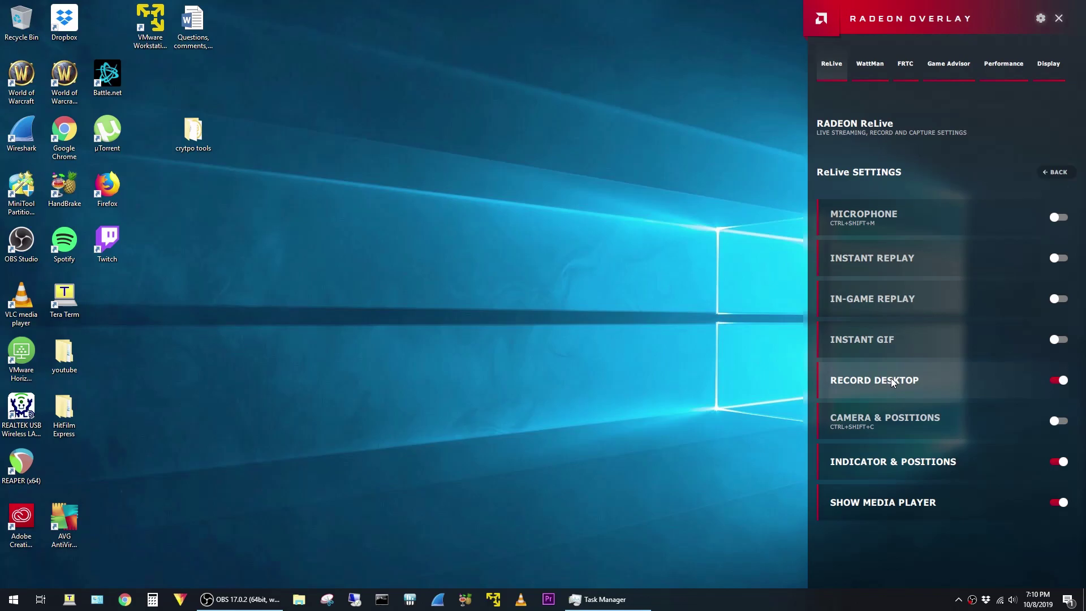
click(882, 467)
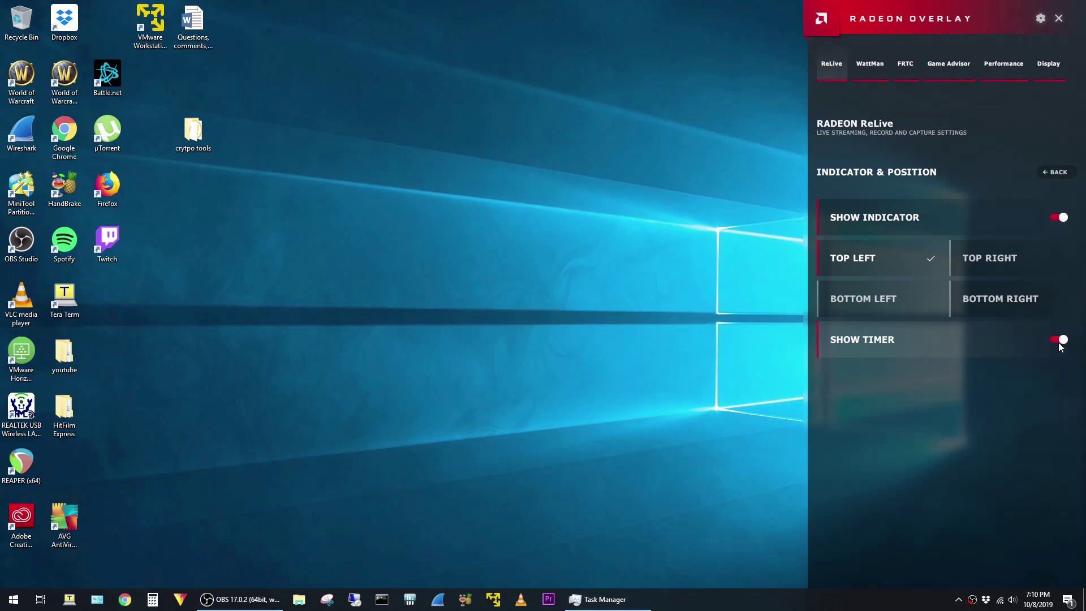
click(1059, 218)
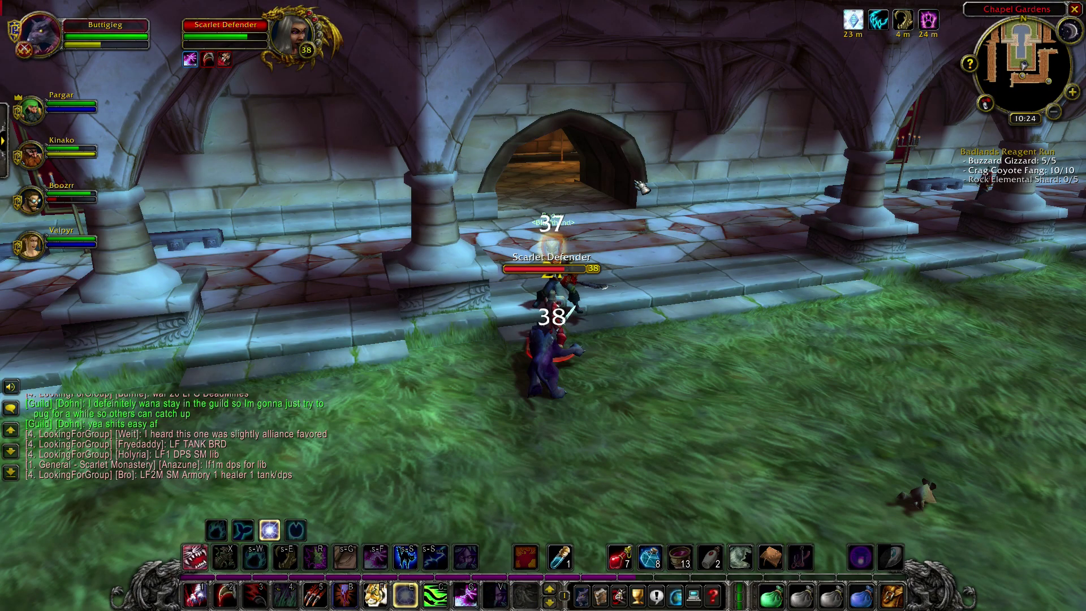